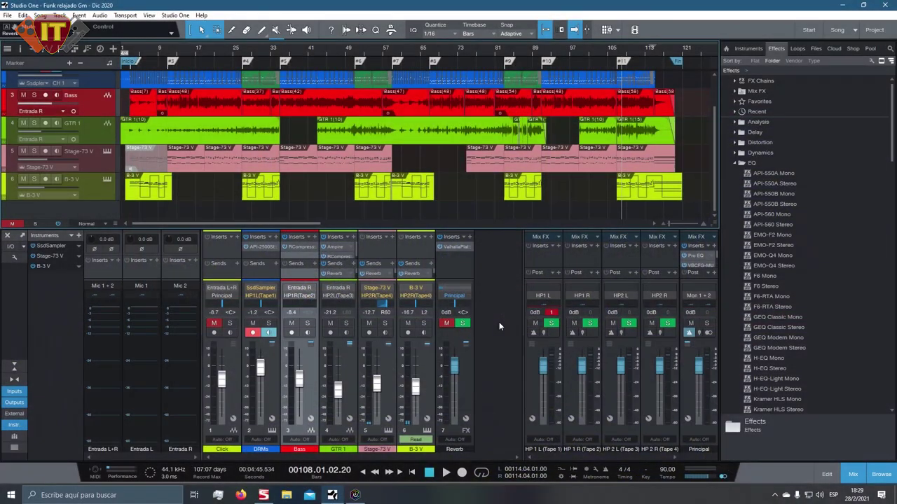
Open the song's audio input setup and add two mono inputs.
{"action": "right_click", "coordinate": [499, 322]}
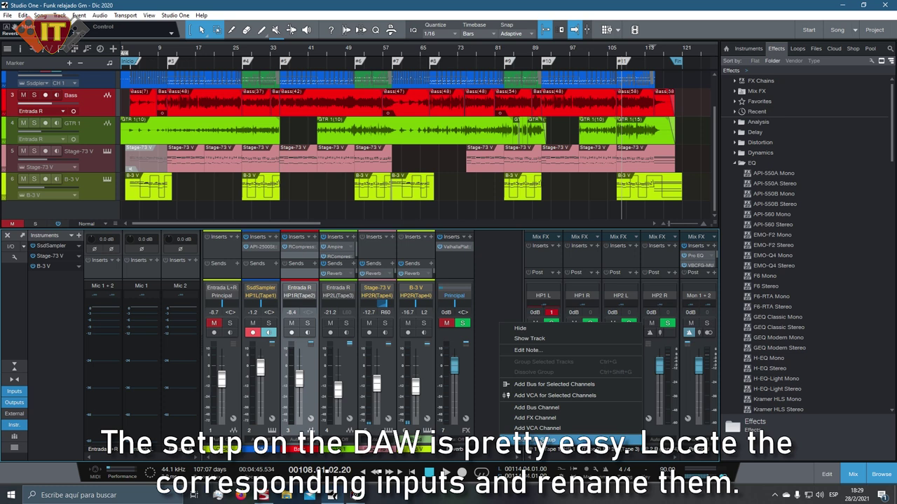
{"action": "left_click", "coordinate": [547, 440]}
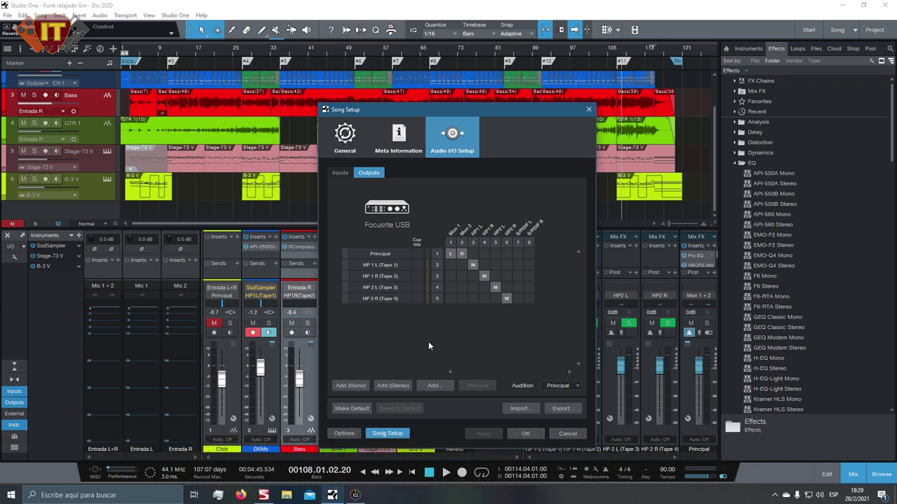
{"action": "left_click", "coordinate": [341, 174]}
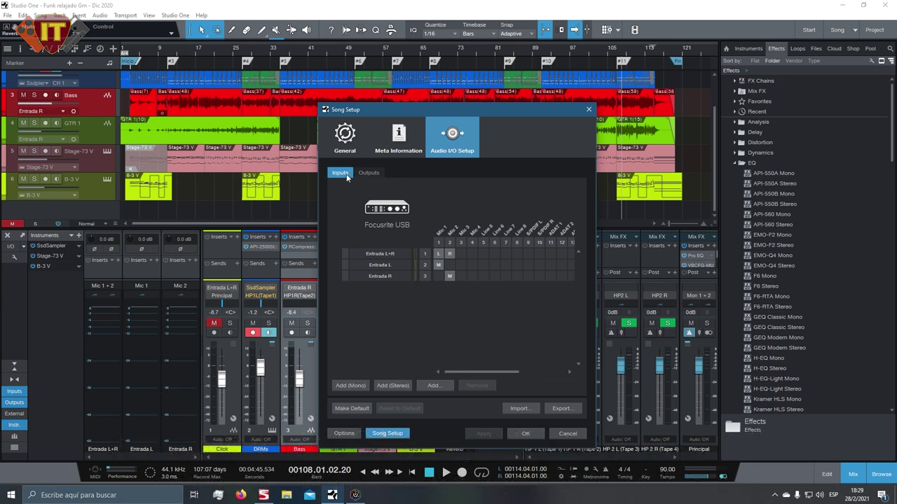
{"action": "left_click", "coordinate": [350, 385]}
{"action": "left_click", "coordinate": [357, 385]}
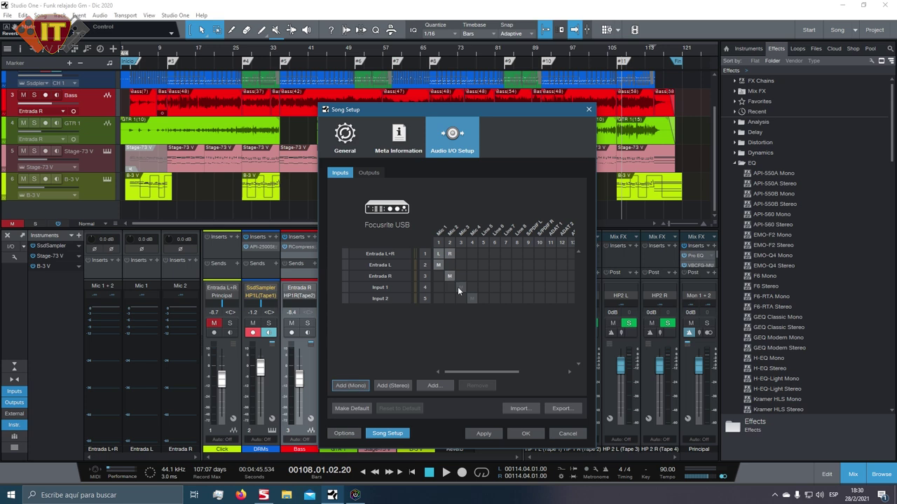
Rename the four mono inputs Tape 1, Tape 2, Tape 3 and Tape 4 and apply the song setup.
{"action": "double_click", "coordinate": [384, 266]}
{"action": "type", "text": "Tape 1"}
{"action": "key", "text": "Tab"}
{"action": "type", "text": "Tape 2"}
{"action": "key", "text": "Tab"}
{"action": "key", "text": "Tab"}
{"action": "type", "text": "Ta"}
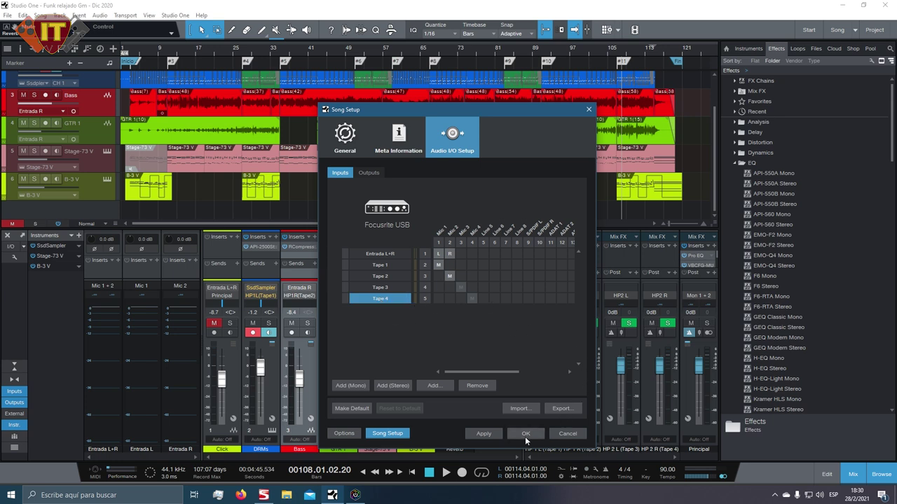
{"action": "left_click", "coordinate": [496, 436]}
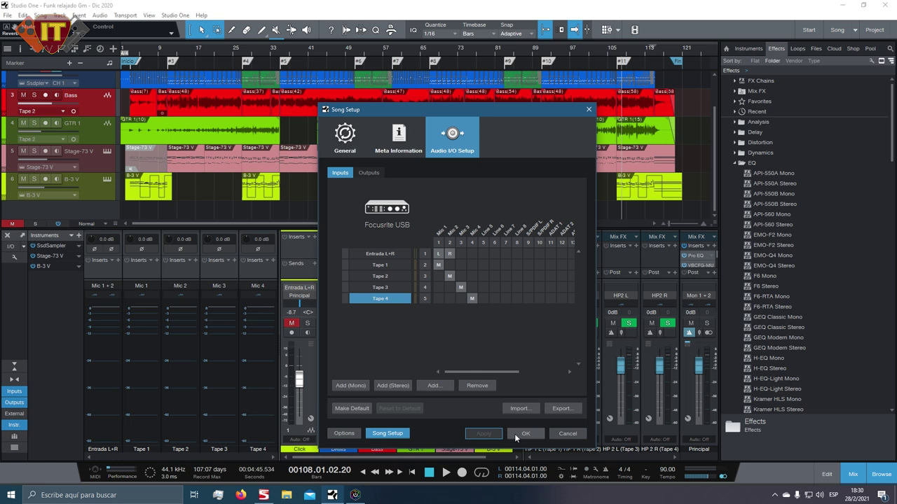
{"action": "left_click", "coordinate": [524, 433]}
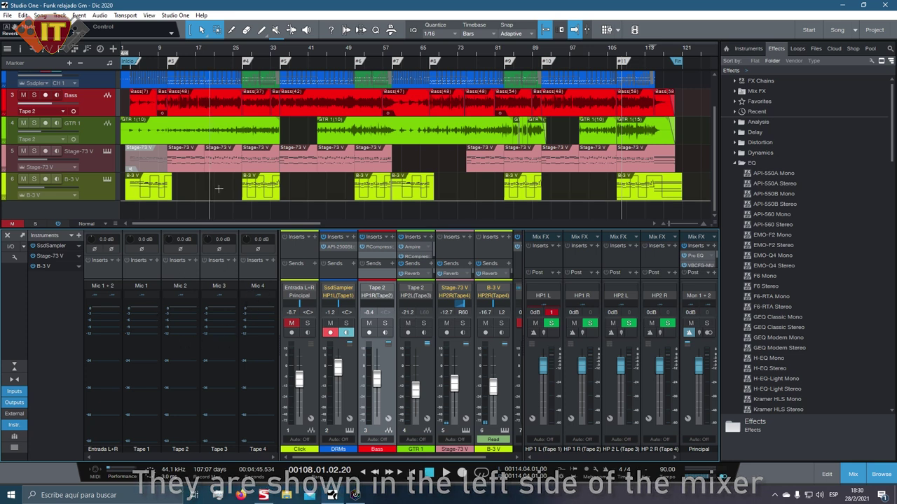
Add a blue mono audio track named Tape 1 with Tape 1 as its input.
{"action": "double_click", "coordinate": [107, 211]}
{"action": "left_click", "coordinate": [416, 236]}
{"action": "left_click", "coordinate": [437, 257]}
{"action": "left_click", "coordinate": [475, 316]}
Add a mono audio track named Tape 2 and assign the Tape 2 input to it.
{"action": "left_click", "coordinate": [113, 49]}
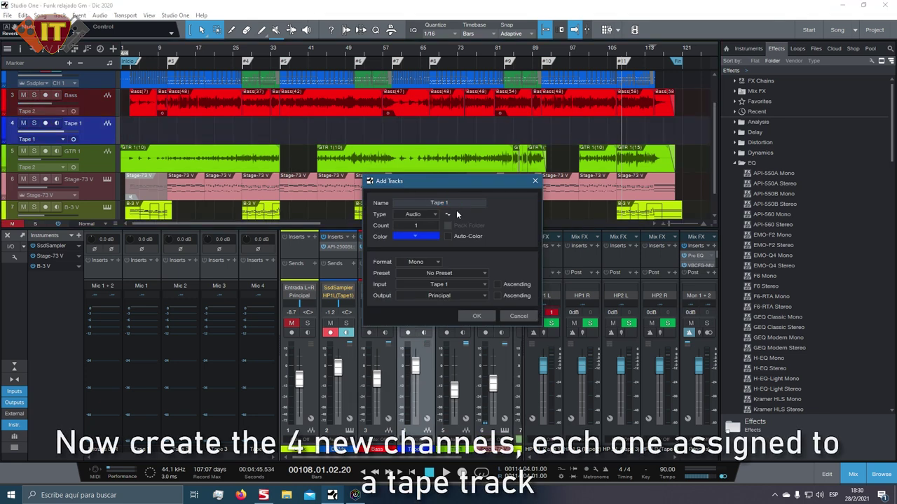
{"action": "key", "text": "BackSpace"}
{"action": "type", "text": "2"}
{"action": "left_click", "coordinate": [456, 285]}
{"action": "left_click", "coordinate": [452, 306]}
{"action": "left_click", "coordinate": [476, 316]}
Add a mono audio track named Tape 3 and assign the Tape 3 input to it.
{"action": "left_click", "coordinate": [113, 49]}
{"action": "type", "text": "Tape 3"}
{"action": "left_click", "coordinate": [463, 285]}
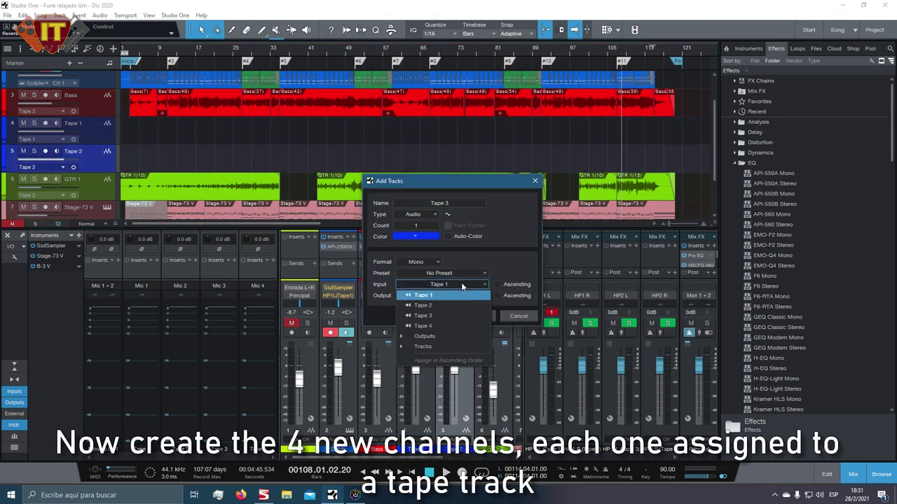
{"action": "left_click", "coordinate": [455, 316]}
{"action": "left_click", "coordinate": [476, 316]}
Add a mono audio track named Tape 4 and assign the Tape 4 input to it.
{"action": "left_click", "coordinate": [113, 49]}
{"action": "left_click", "coordinate": [459, 205]}
{"action": "left_click", "coordinate": [456, 285]}
{"action": "left_click", "coordinate": [457, 327]}
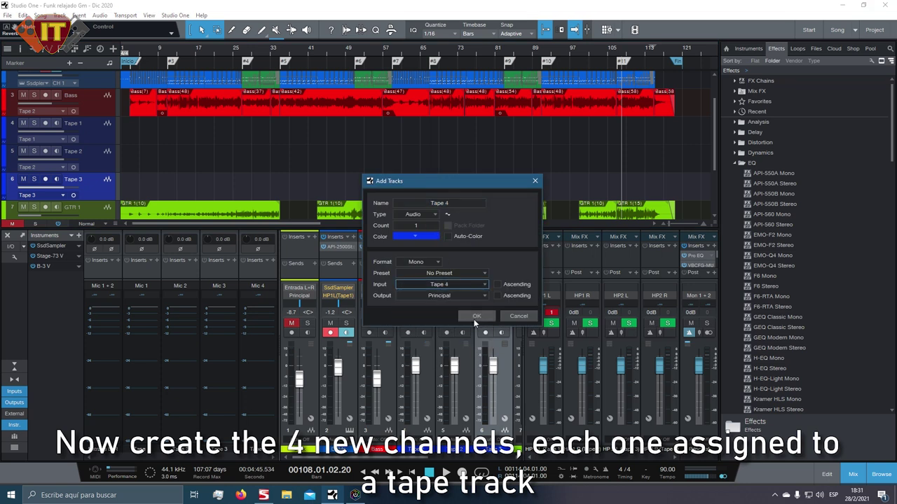
{"action": "left_click", "coordinate": [471, 318]}
Move the four Tape tracks together below the B-3 V track at the end of the track list.
{"action": "left_click", "coordinate": [99, 127]}
{"action": "left_click", "coordinate": [99, 203], "text": "shift"}
{"action": "scroll", "coordinate": [105, 168], "scroll_direction": "down", "scroll_amount": 4}
{"action": "left_click_drag", "start_coordinate": [99, 102], "coordinate": [112, 204]}
{"action": "key", "text": "F3"}
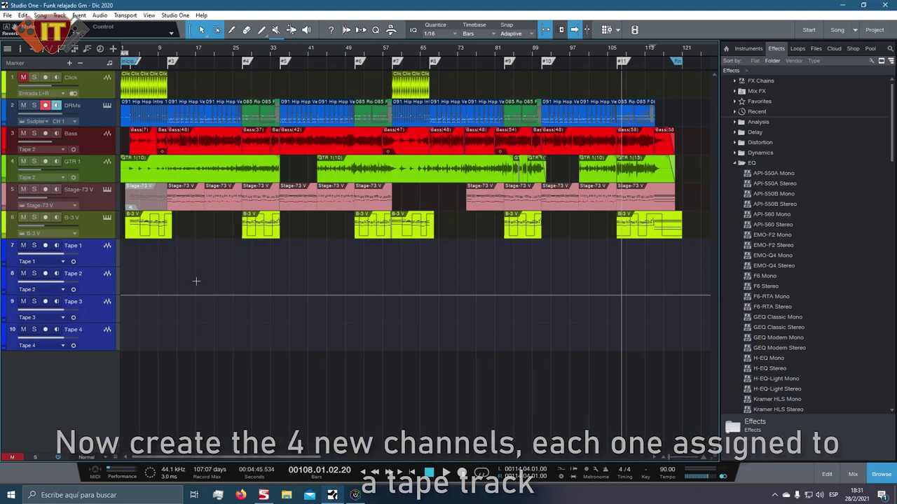
Examine the Tape 1 to Tape 4 channels in the mixer and the waveforms being recorded on their tracks.
{"action": "key", "text": "F3"}
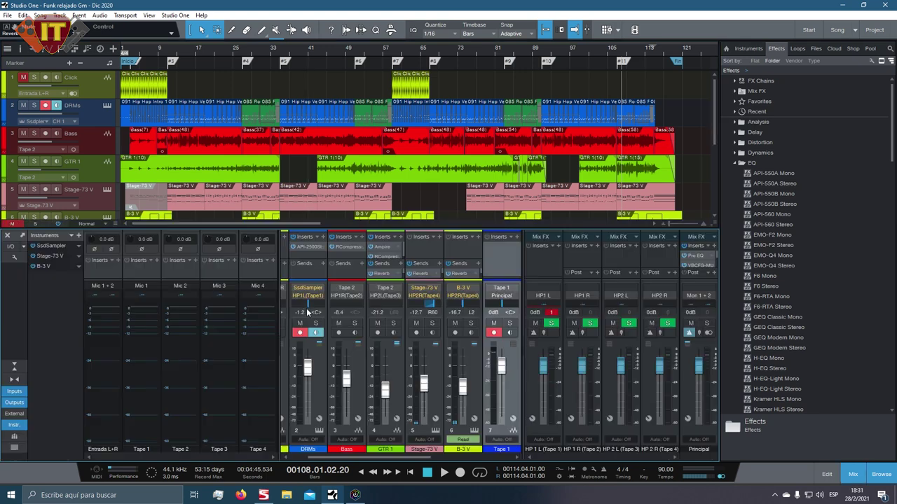
{"action": "left_click_drag", "start_coordinate": [402, 460], "coordinate": [492, 454]}
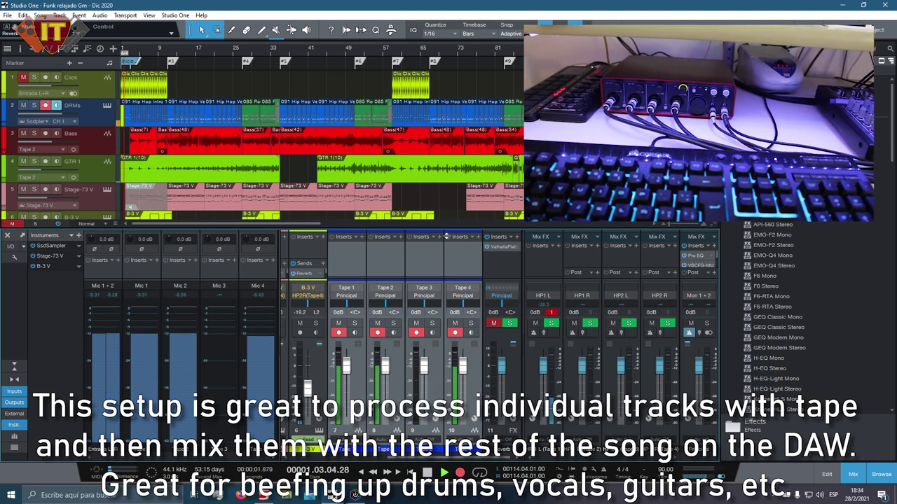
{"action": "scroll", "coordinate": [338, 119], "scroll_direction": "down", "scroll_amount": 5}
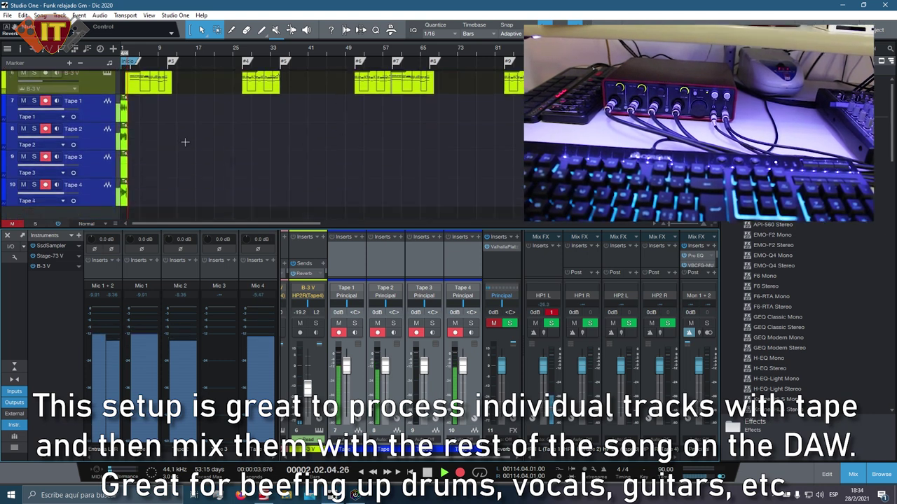
{"action": "scroll", "coordinate": [126, 57], "scroll_direction": "up", "scroll_amount": 6}
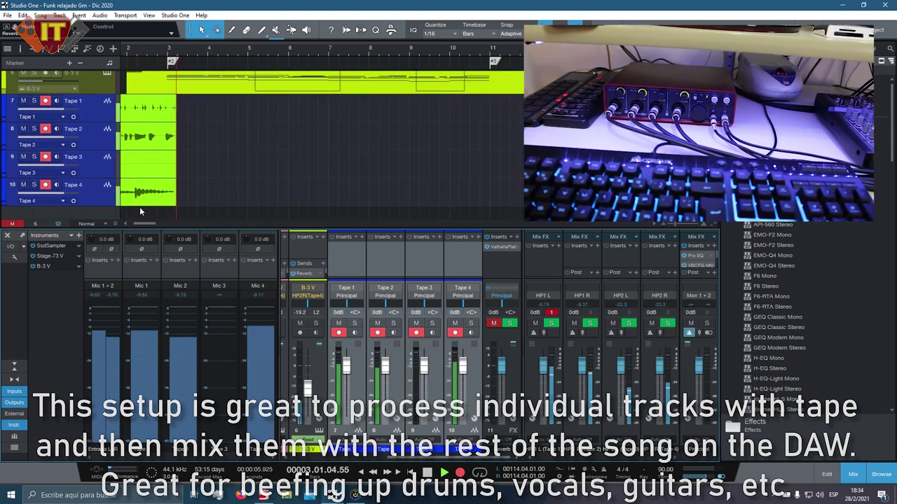
{"action": "left_click_drag", "start_coordinate": [146, 224], "coordinate": [133, 223]}
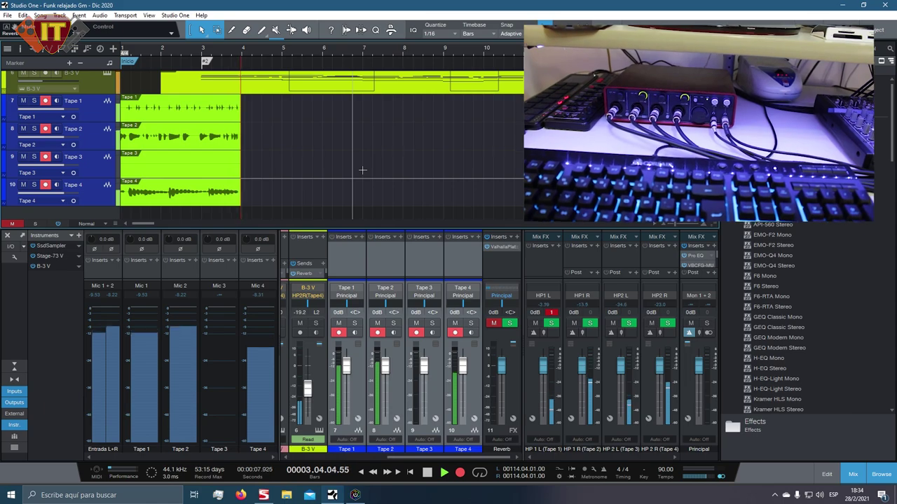